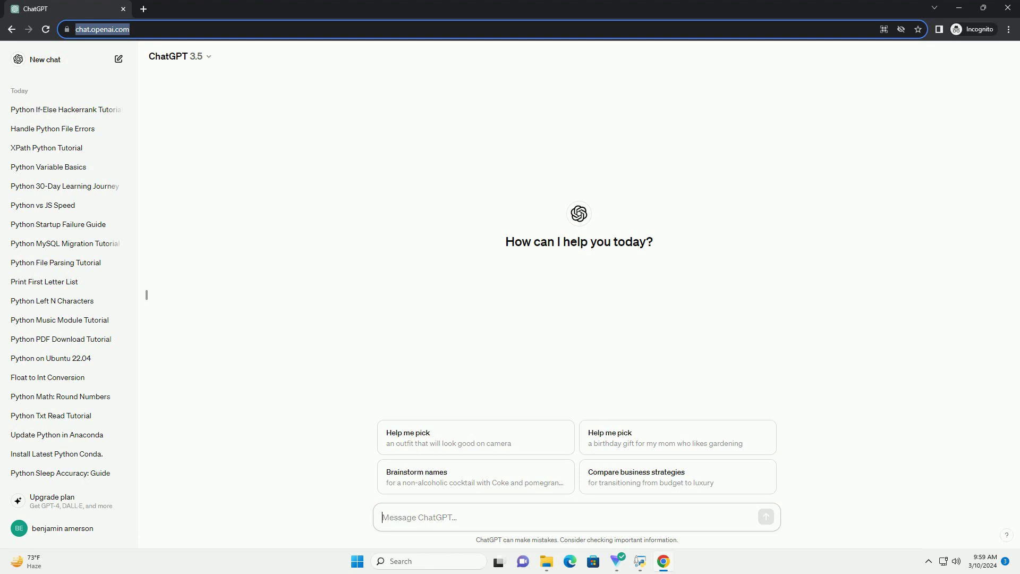
type("write an informative tutorial about bubble sort flowchart python with code example")
Send the prompt requesting a Python bubble sort tutorial with flowchart and code example
key("Return")
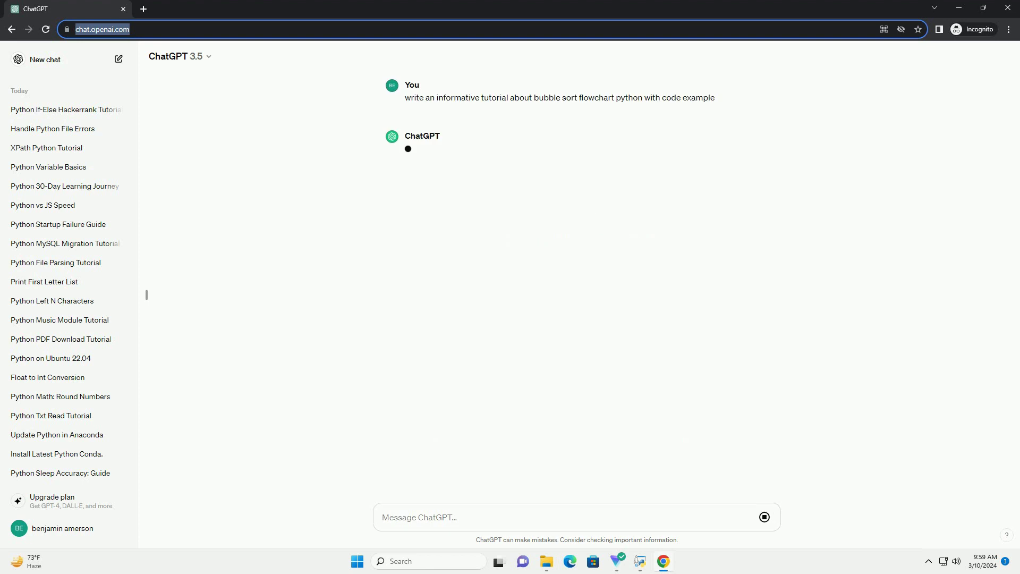